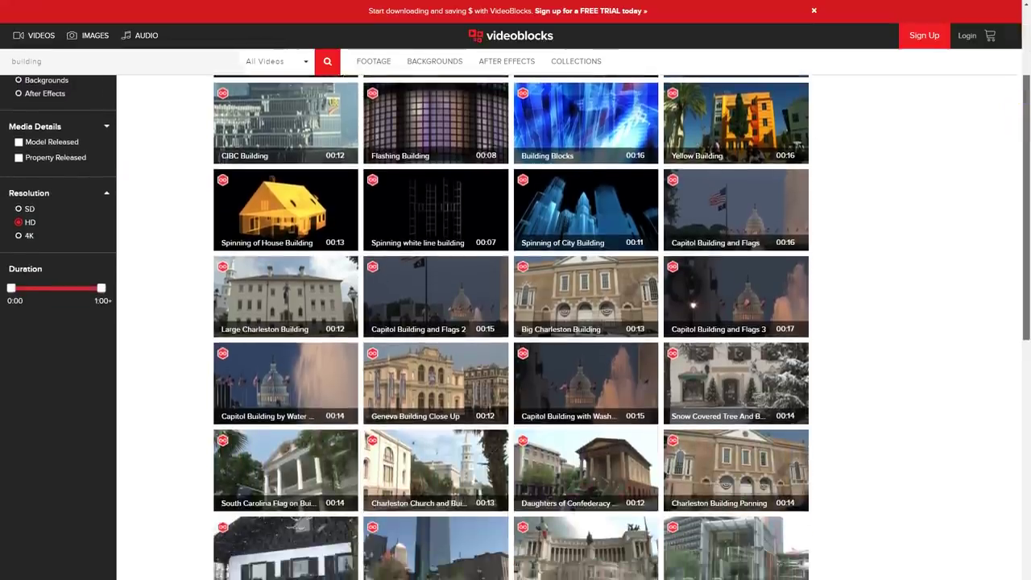
Scroll the Videoblocks free-trial page down to the create-account form.
scroll(516, 322, "down", 3)
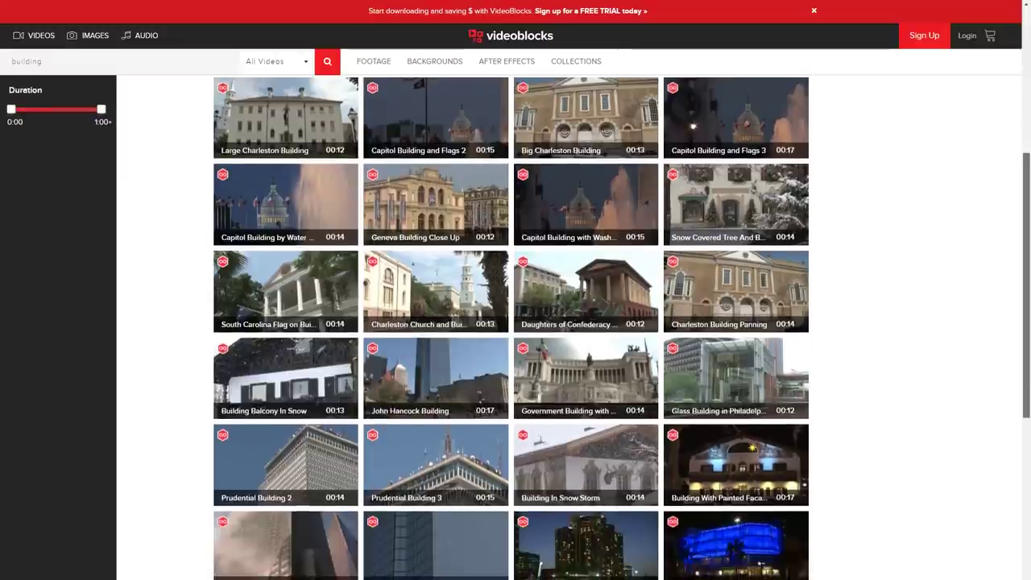
scroll(516, 322, "down", 2)
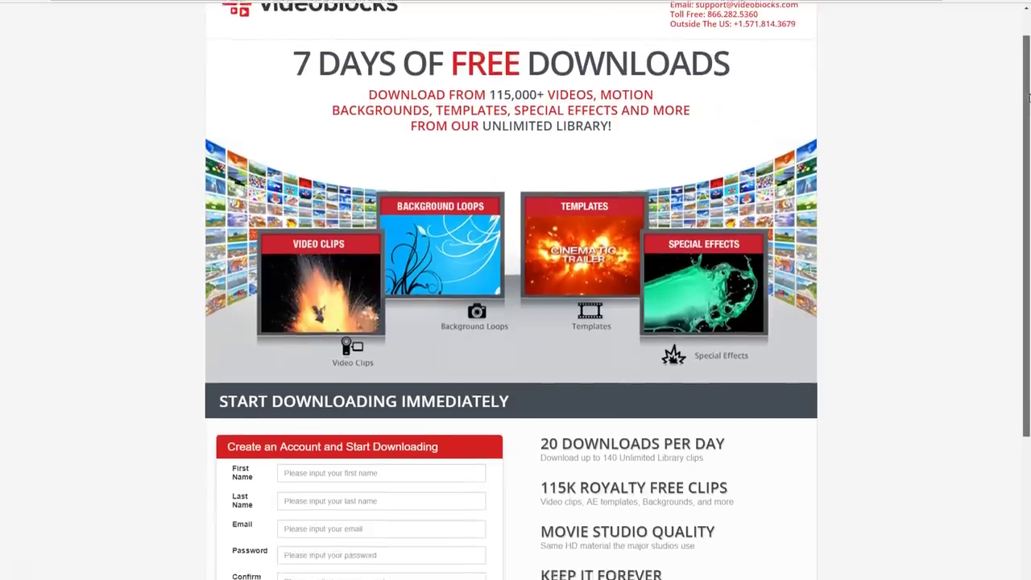
left_click_drag(1029, 97, 1029, 230)
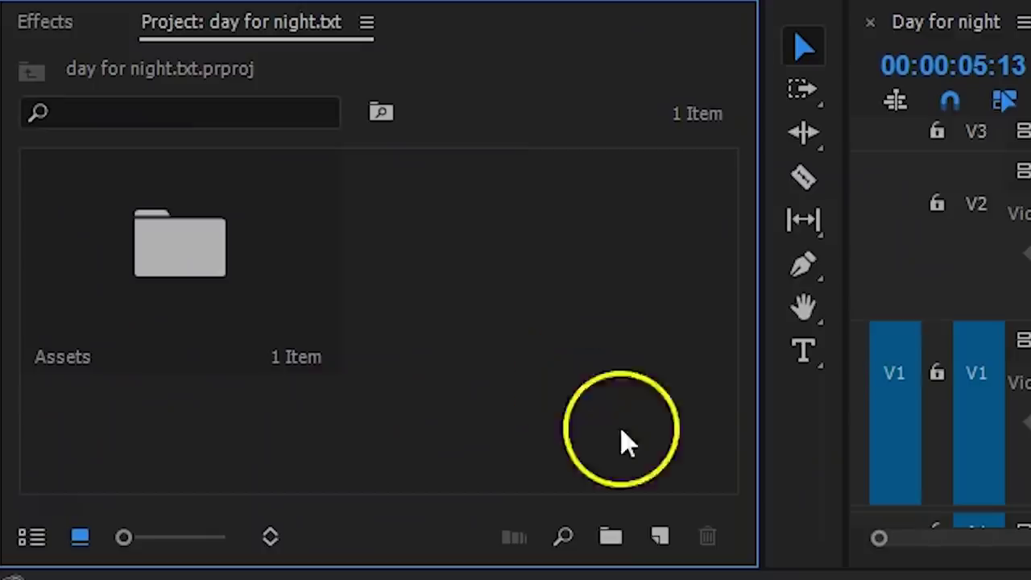
Create a new adjustment layer and place it on V2 above the building clip.
left_click(660, 537)
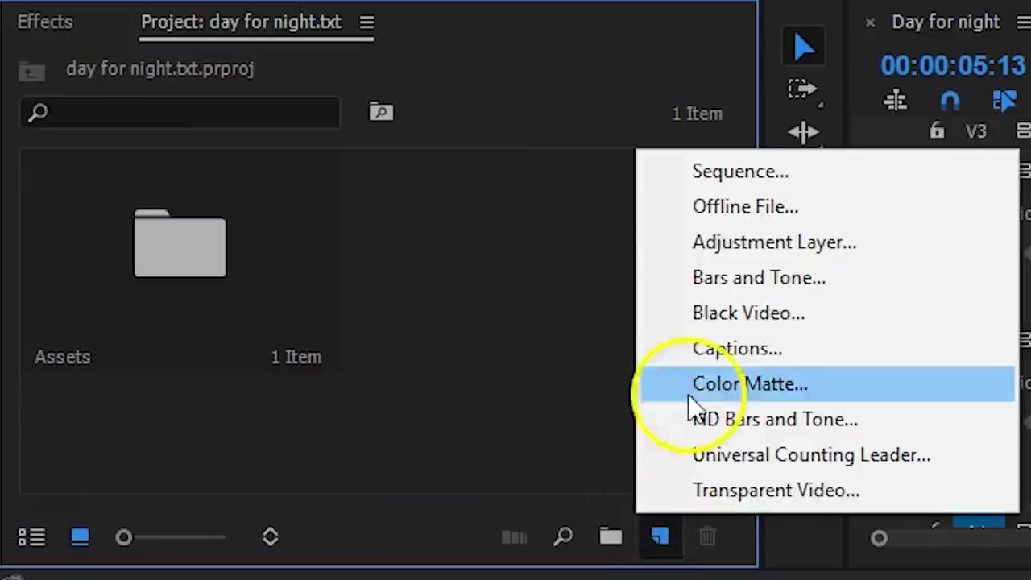
left_click(749, 242)
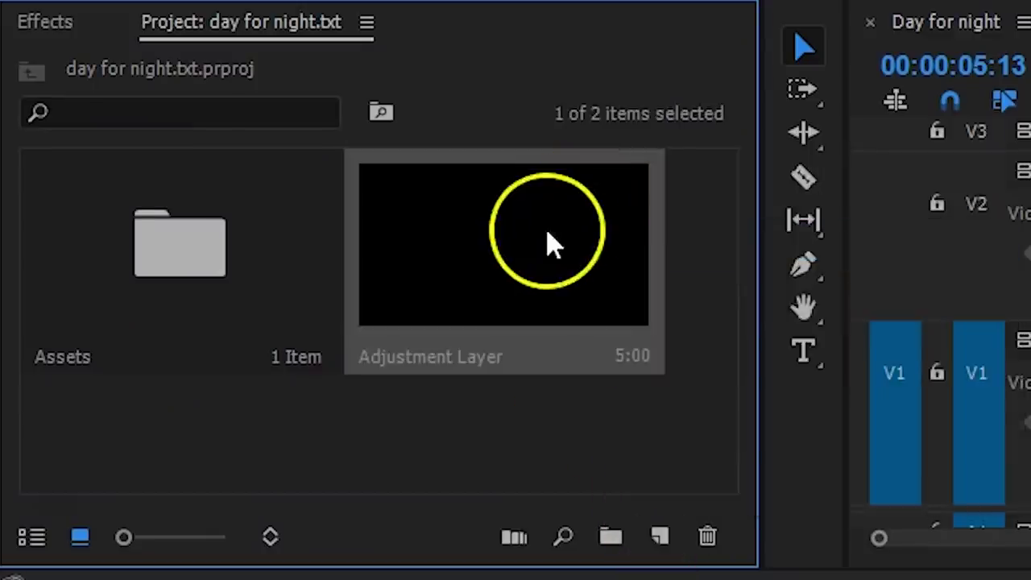
left_click_drag(546, 241, 588, 250)
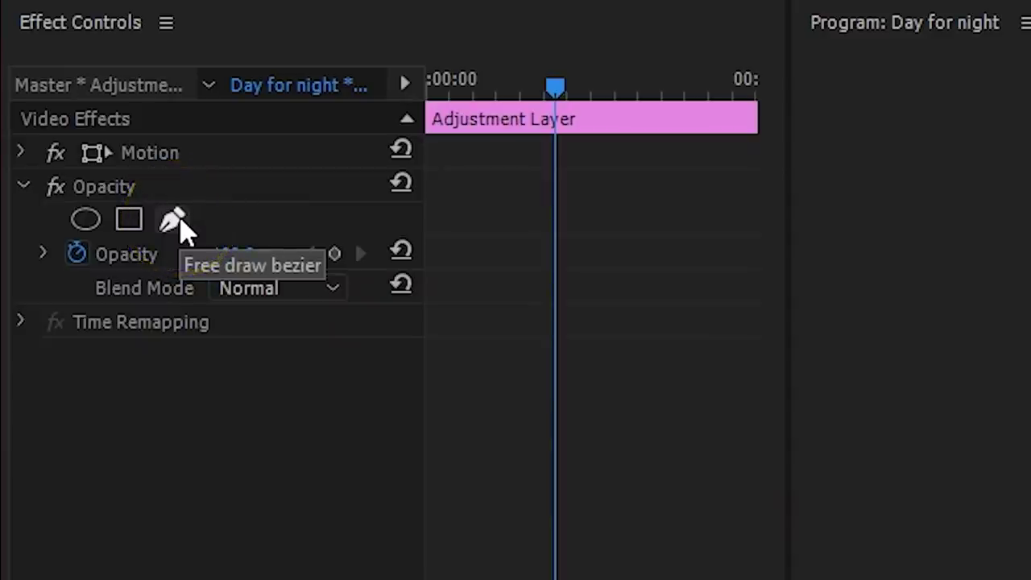
Draw a closed freehand opacity mask on the adjustment layer tracing the sky above the rooftops.
left_click(174, 220)
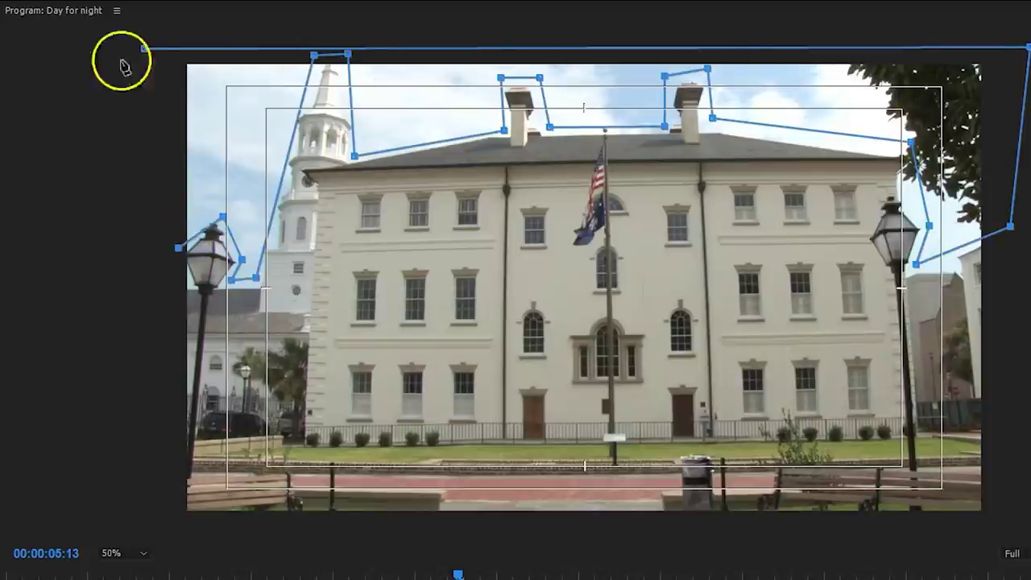
left_click(143, 49)
left_click(302, 286)
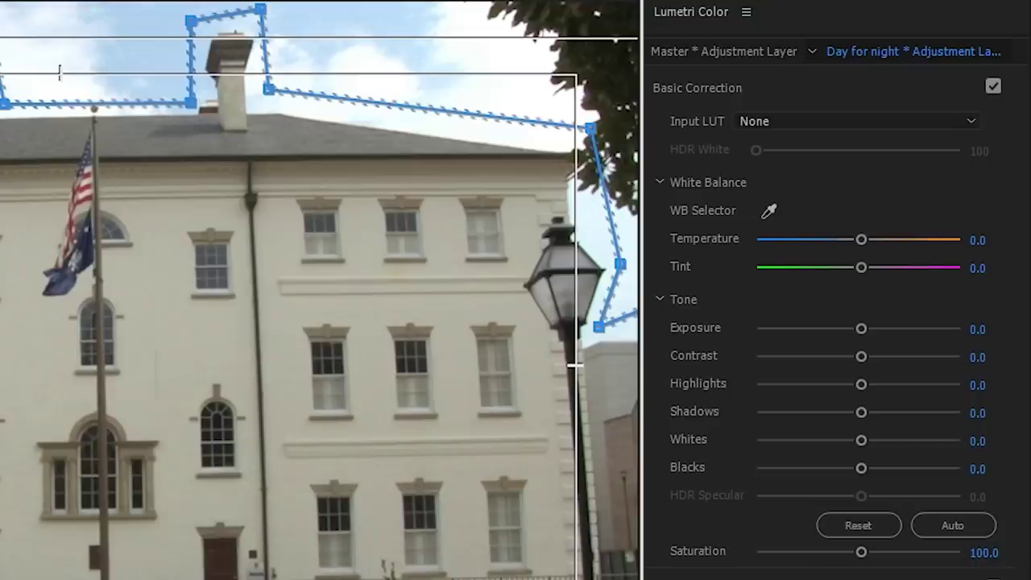
Lower the sky's exposure to -2.7, and set mask feather to 105 and expansion to 39.
left_click_drag(860, 329, 801, 332)
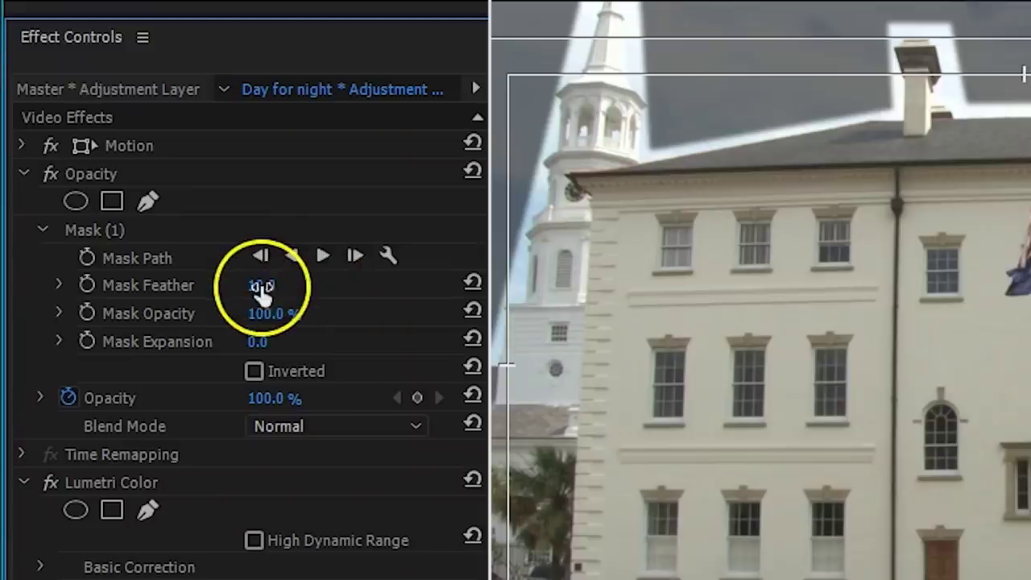
left_click_drag(265, 292, 381, 288)
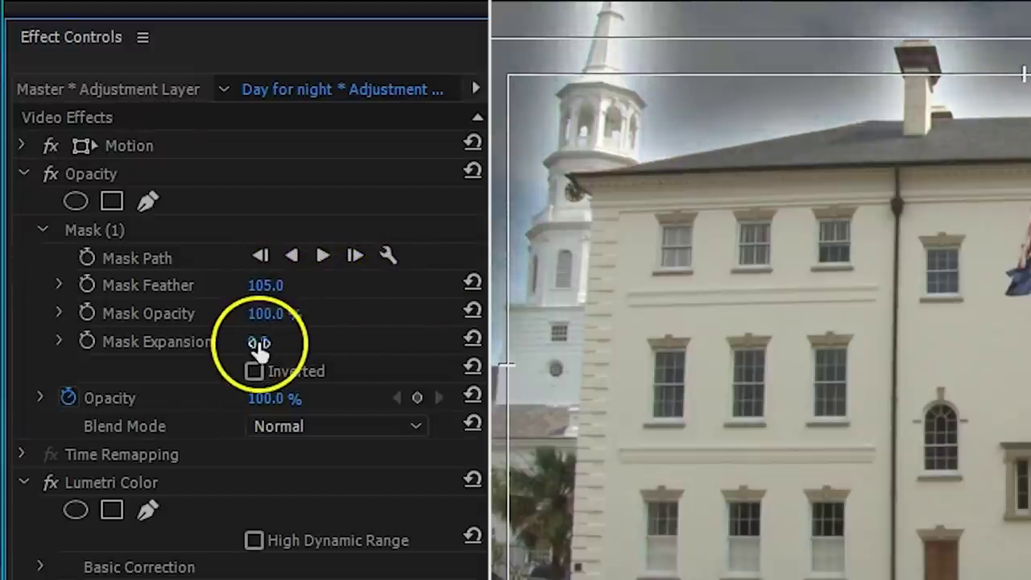
left_click_drag(262, 345, 322, 343)
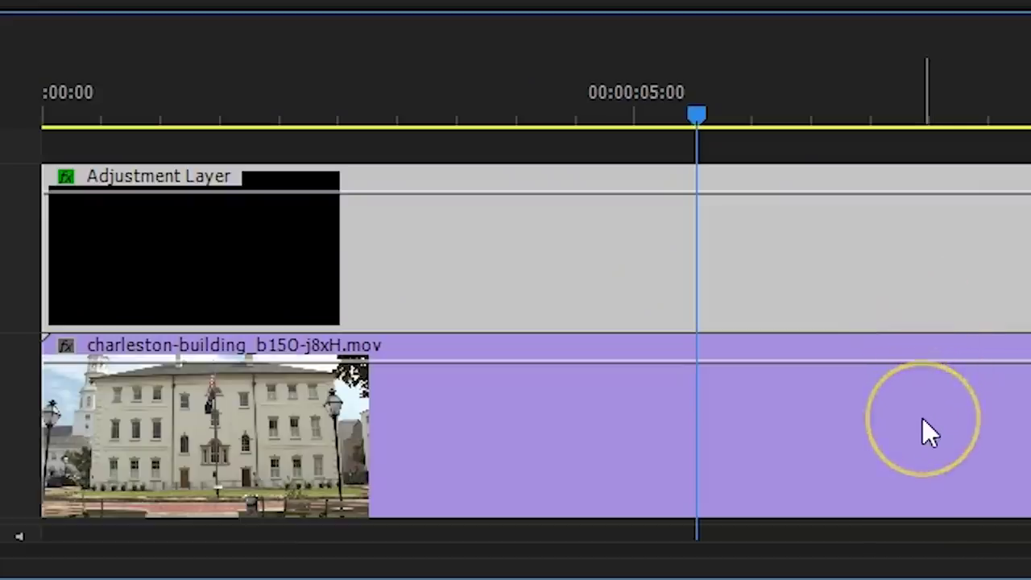
On the building clip, set highlights -83.2, exposure -2.3, contrast 61.3, shadows -42.4, blacks -59.2.
left_click(922, 418)
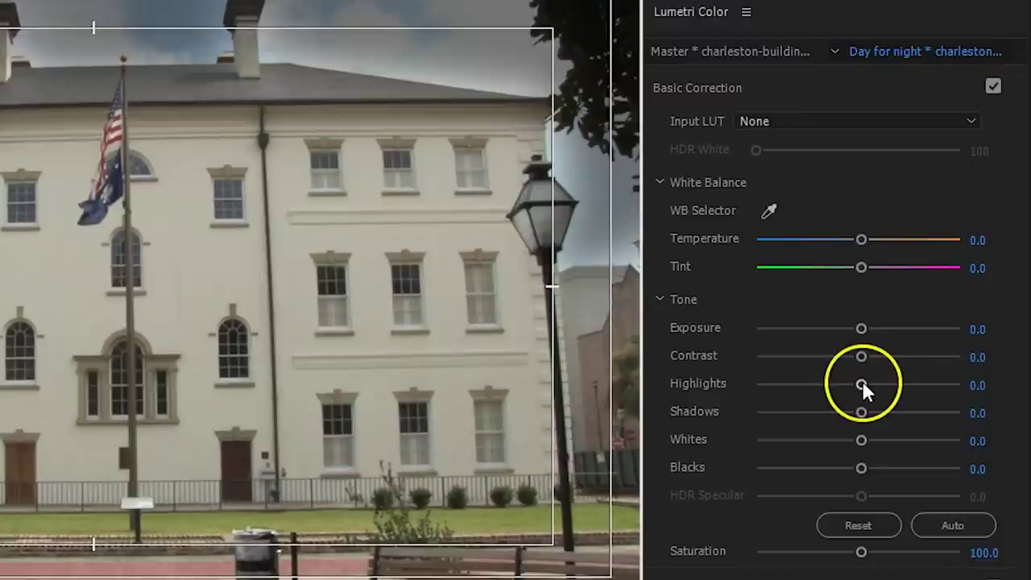
left_click_drag(861, 385, 770, 390)
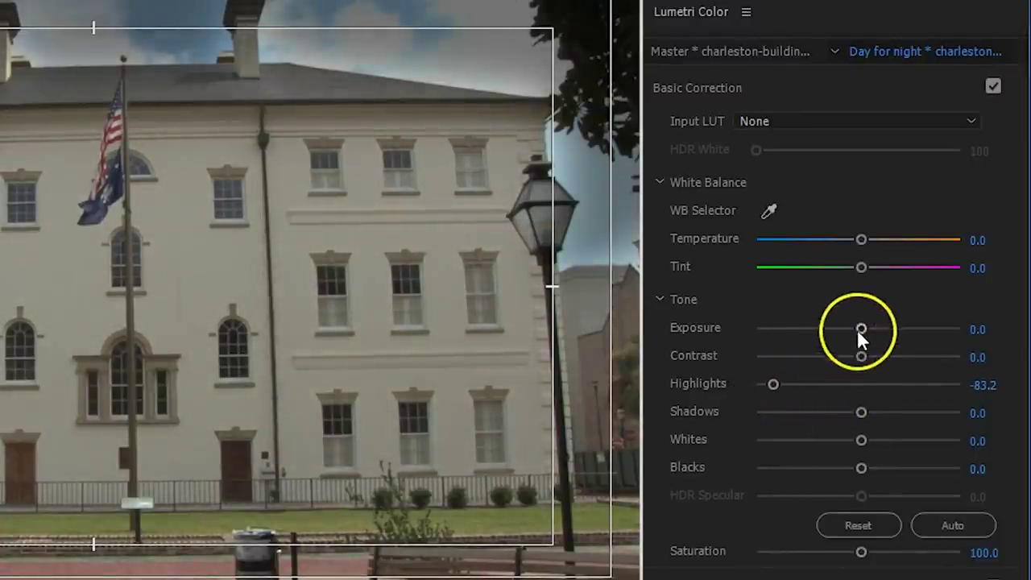
left_click_drag(859, 330, 803, 338)
left_click_drag(861, 356, 917, 359)
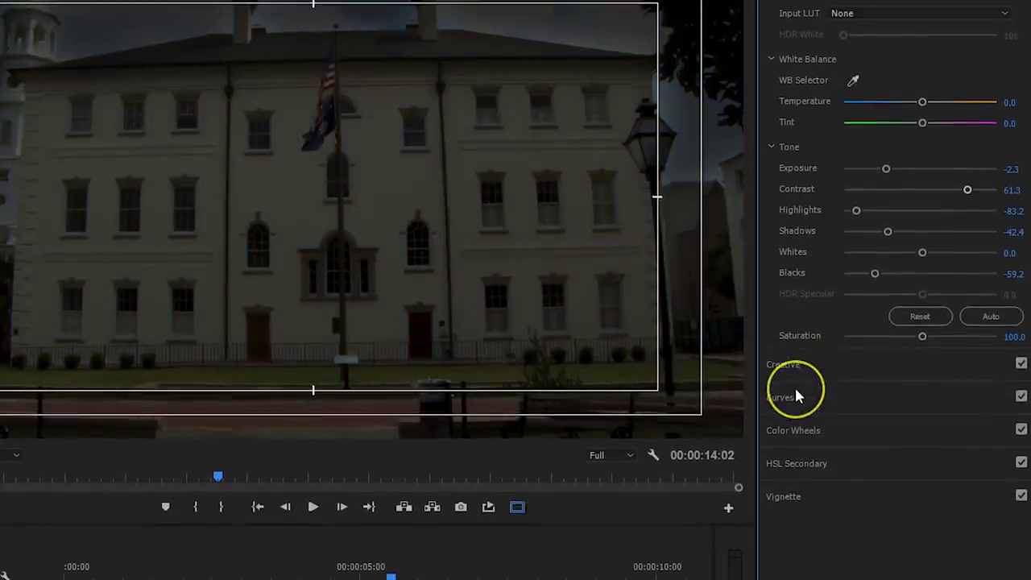
Pull down the top points of the red and green Lumetri curves for a blue cast.
left_click(795, 474)
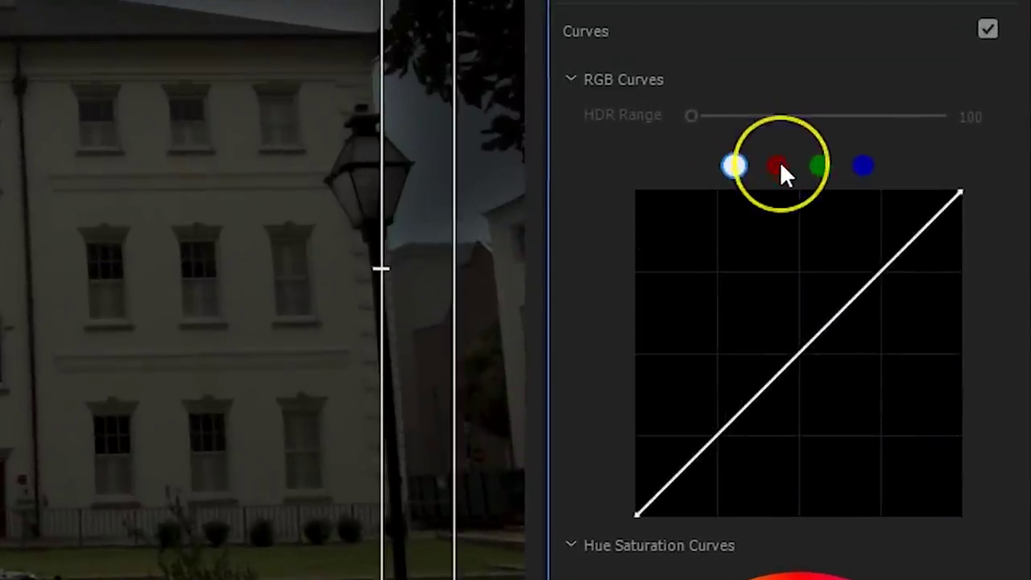
left_click(836, 151)
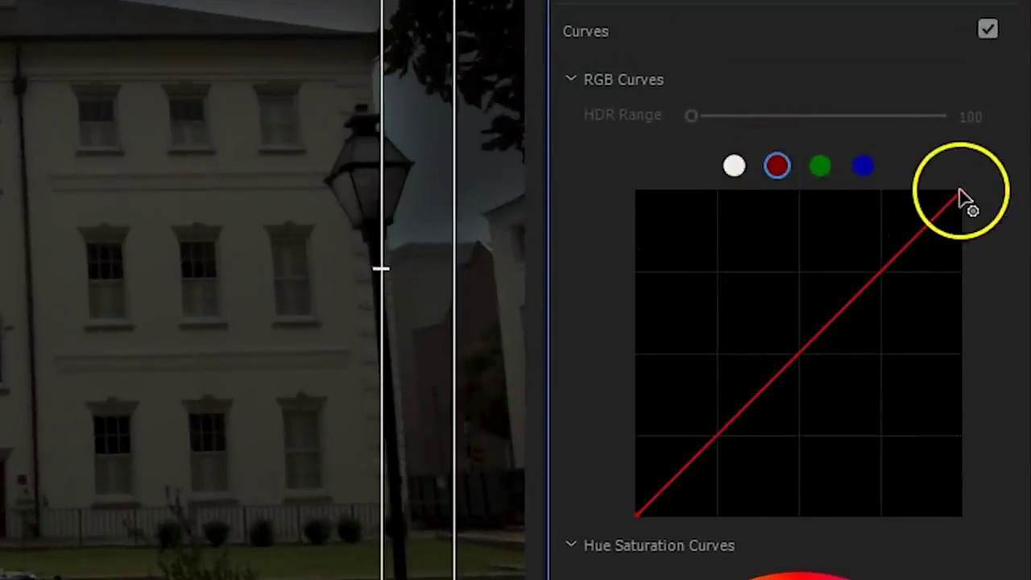
left_click_drag(960, 193, 985, 306)
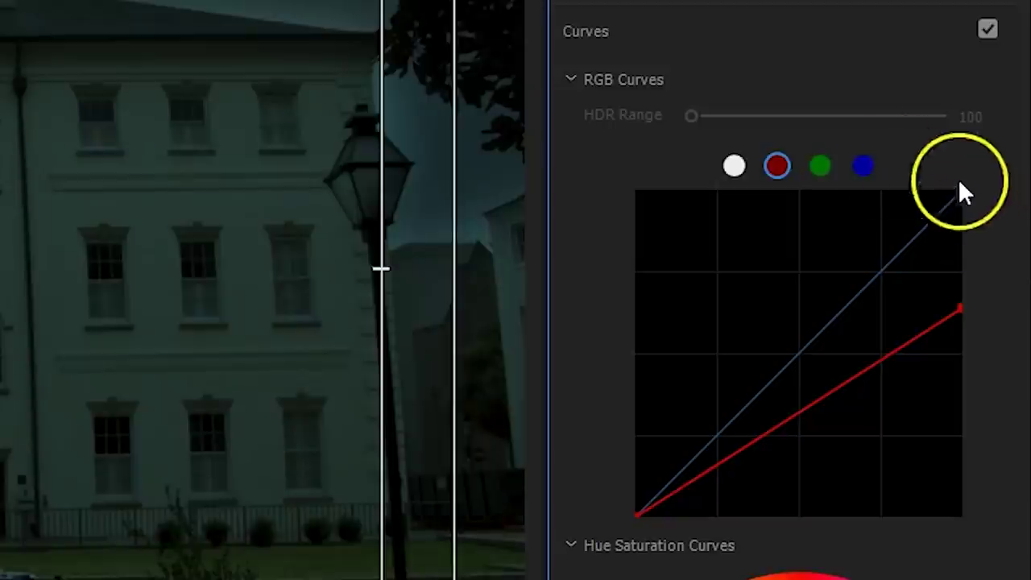
left_click(824, 165)
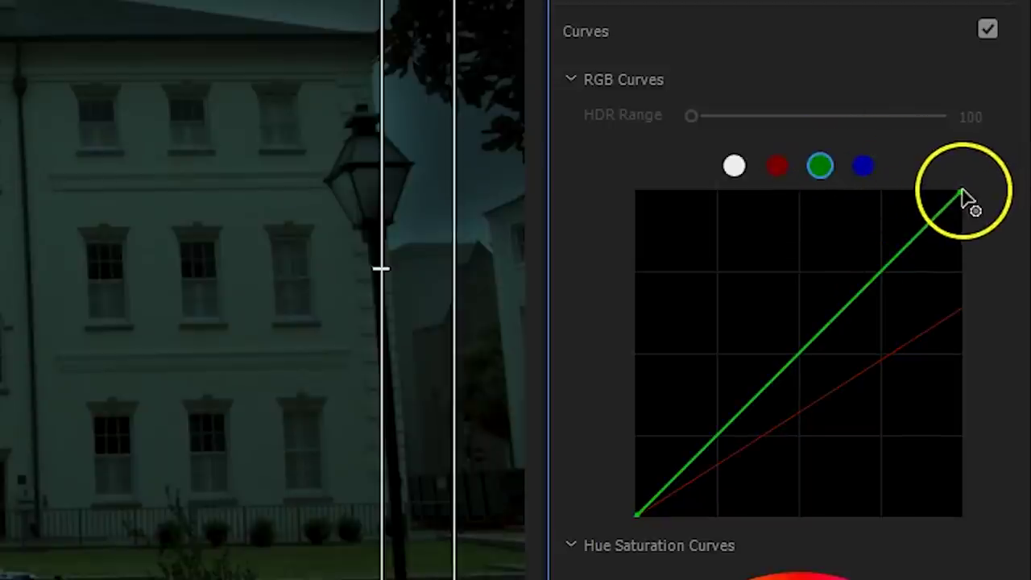
left_click_drag(962, 202, 993, 303)
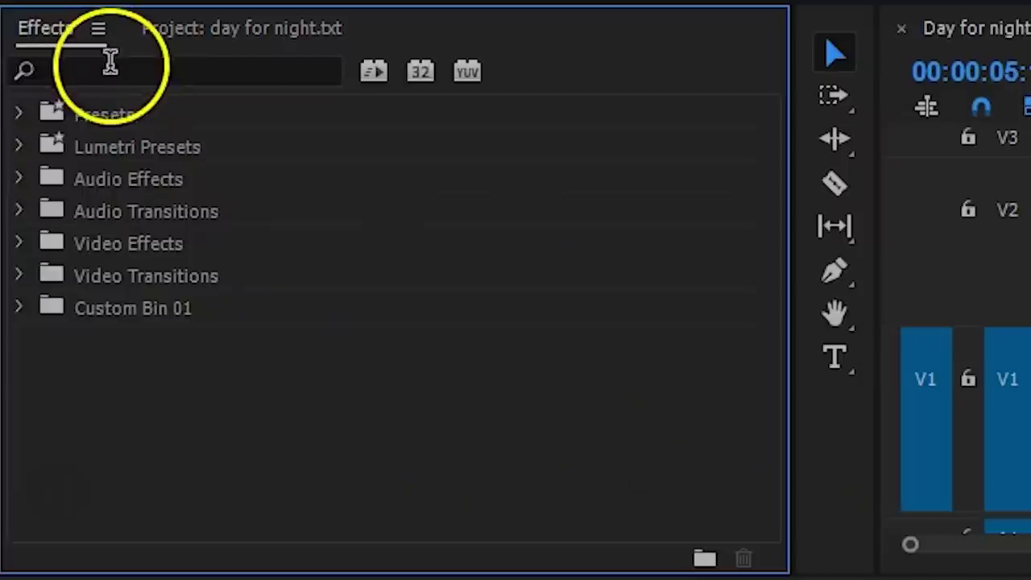
Find Lighting Effects in the Effects panel and apply it to the building clip.
left_click(108, 66)
type("lighting")
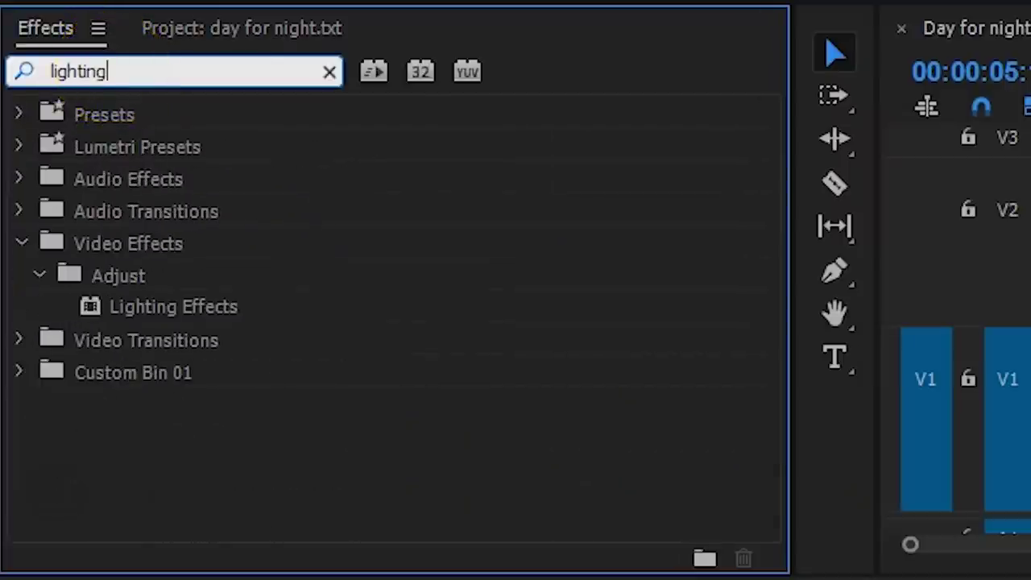
left_click_drag(153, 307, 713, 419)
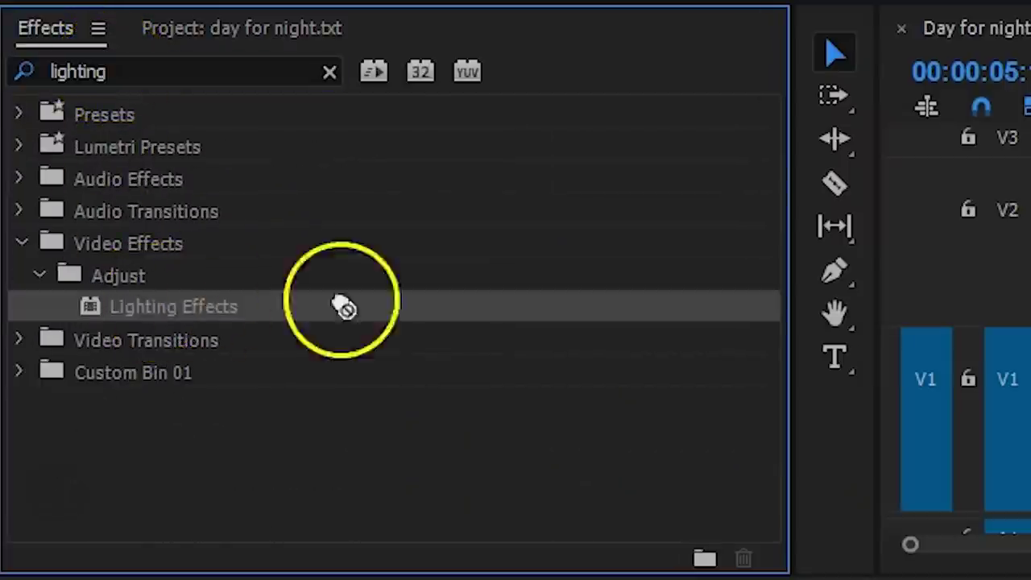
left_click(713, 419)
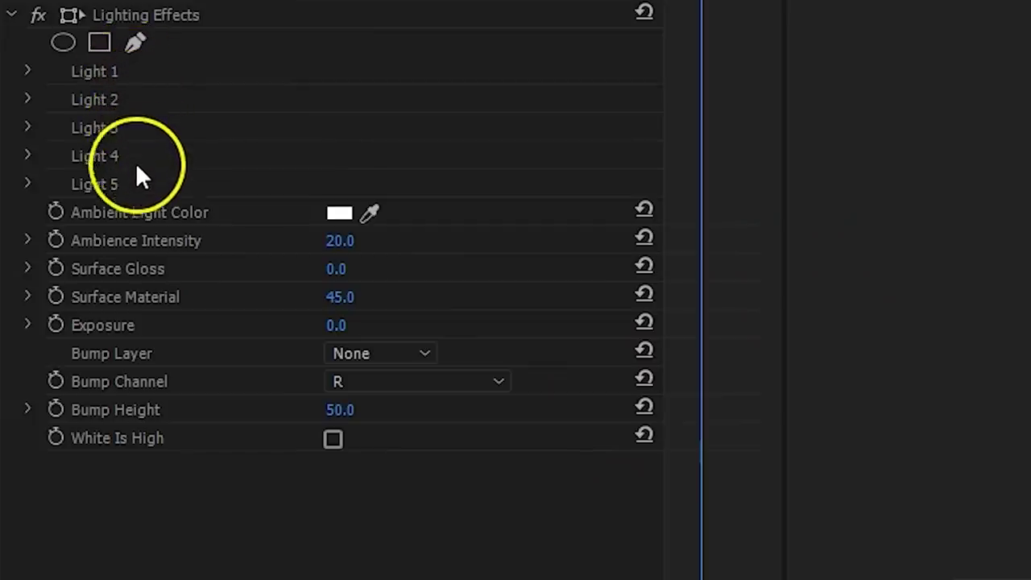
Set Light 1, a spotlight, to deep blue #170BC1.
left_click(26, 72)
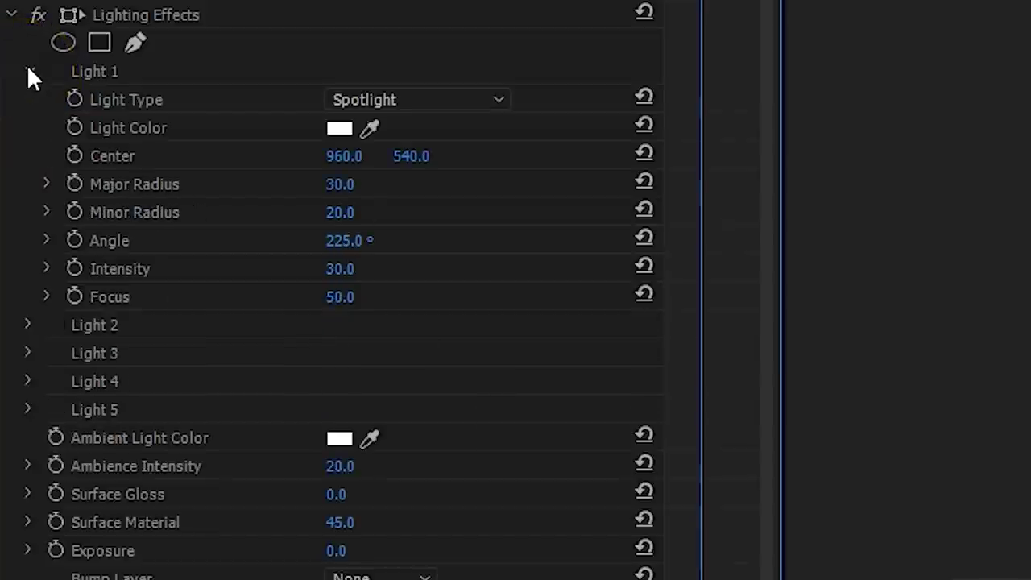
left_click(363, 102)
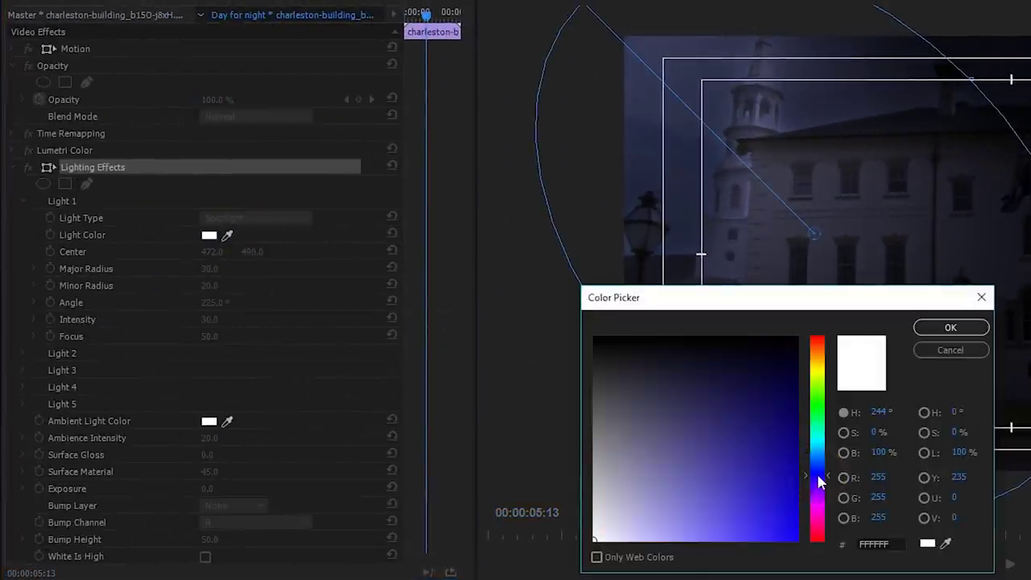
left_click(786, 490)
left_click(939, 324)
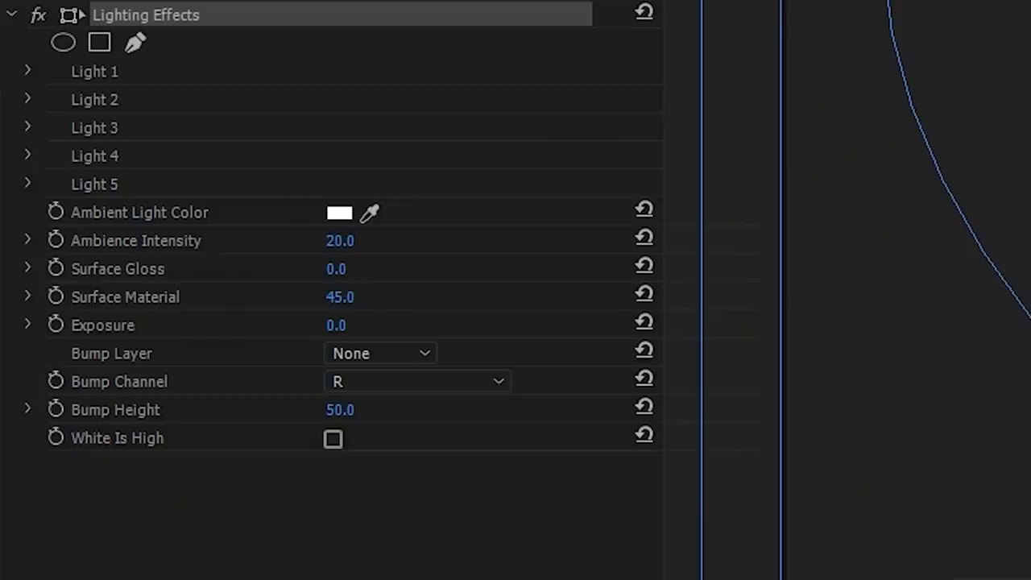
Make Light 2 an orange FF9600 Omni light with radius 5.0 and intensity 75.5.
left_click(26, 101)
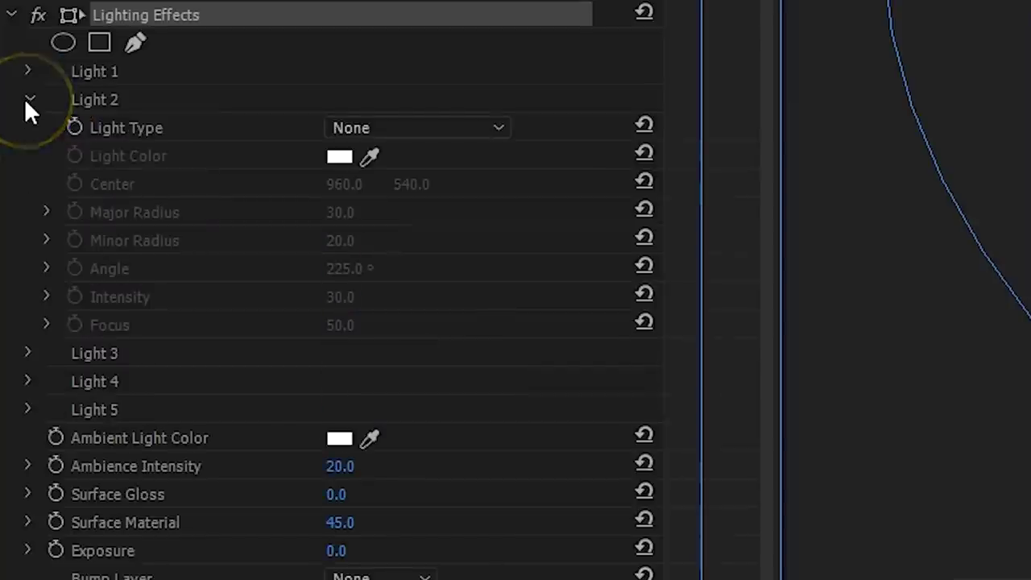
left_click(357, 131)
left_click(409, 216)
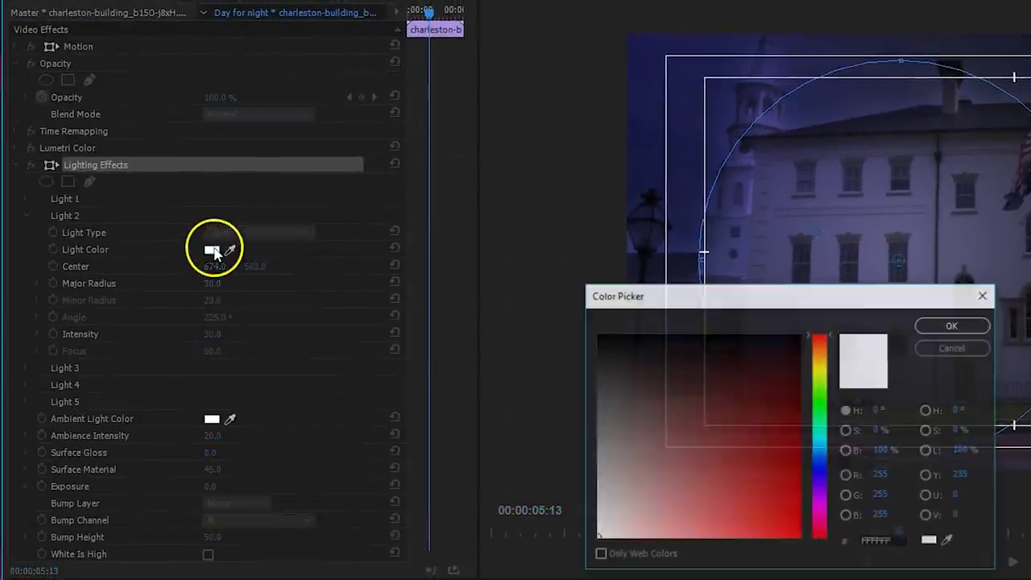
left_click(820, 355)
left_click(798, 535)
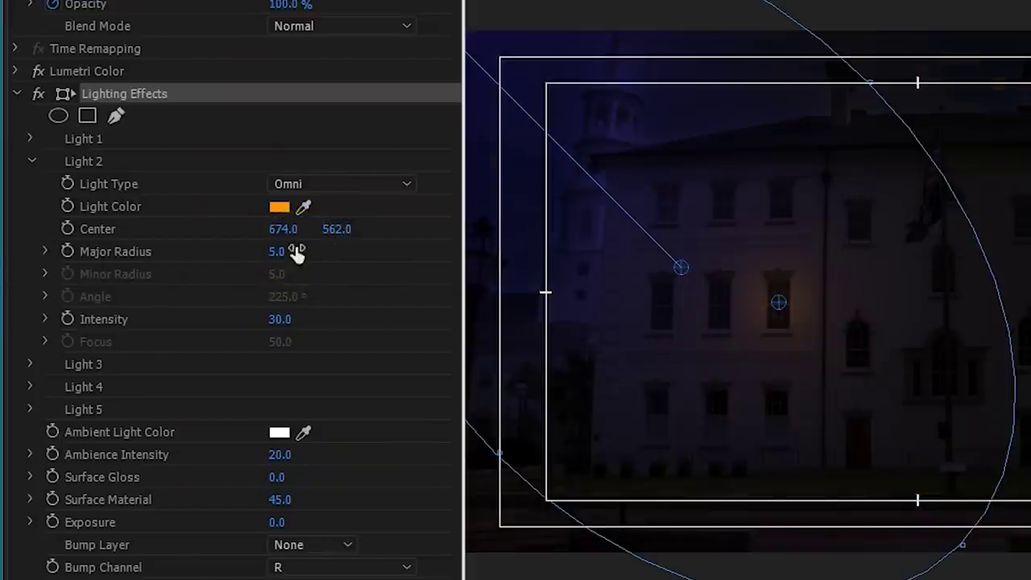
left_click_drag(271, 318, 420, 323)
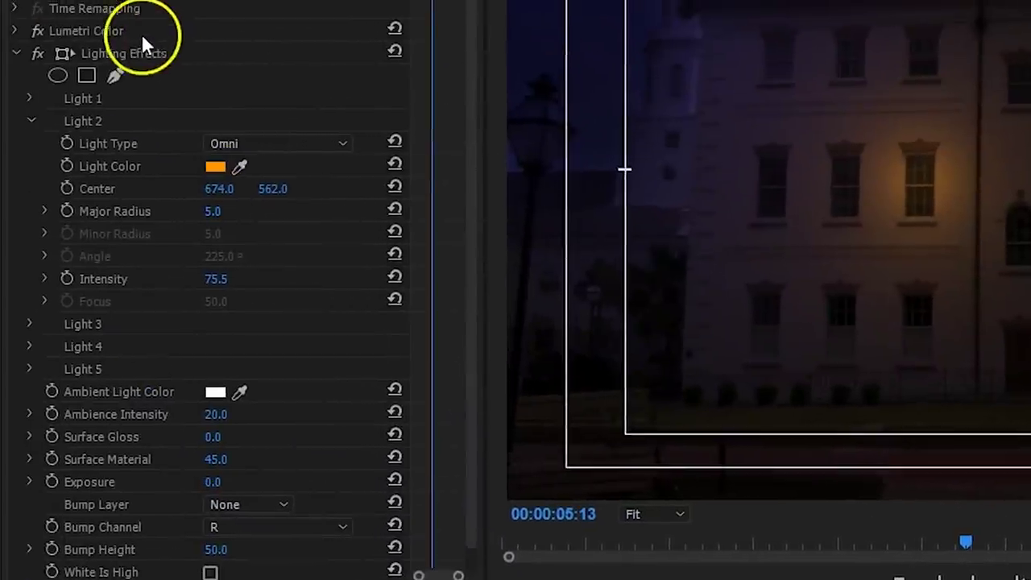
Delete Lumetri Color and Lighting Effects from the clip, then start a new opacity mask.
left_click(127, 32)
key("Delete")
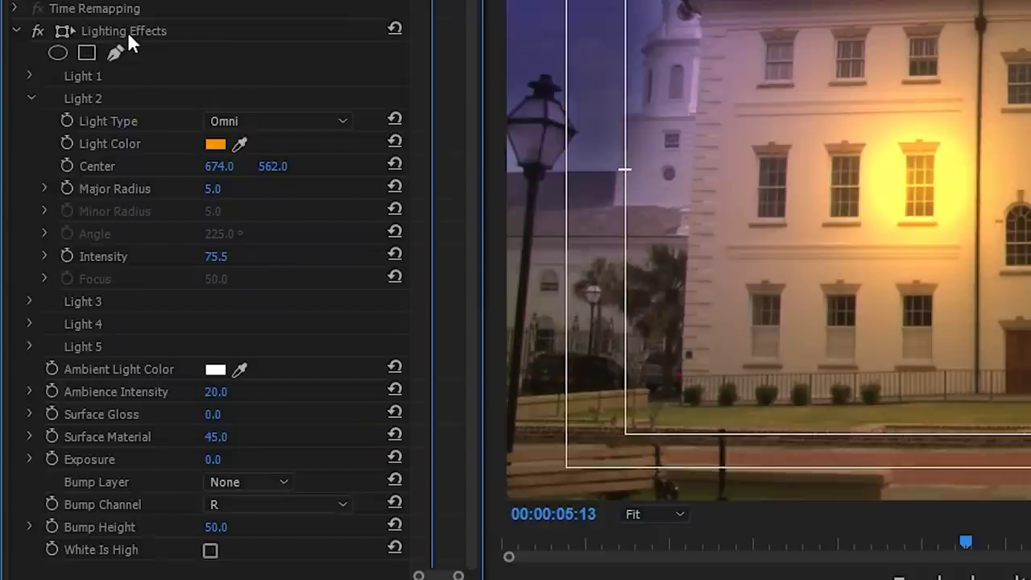
left_click(127, 31)
key("Delete")
left_click(116, 146)
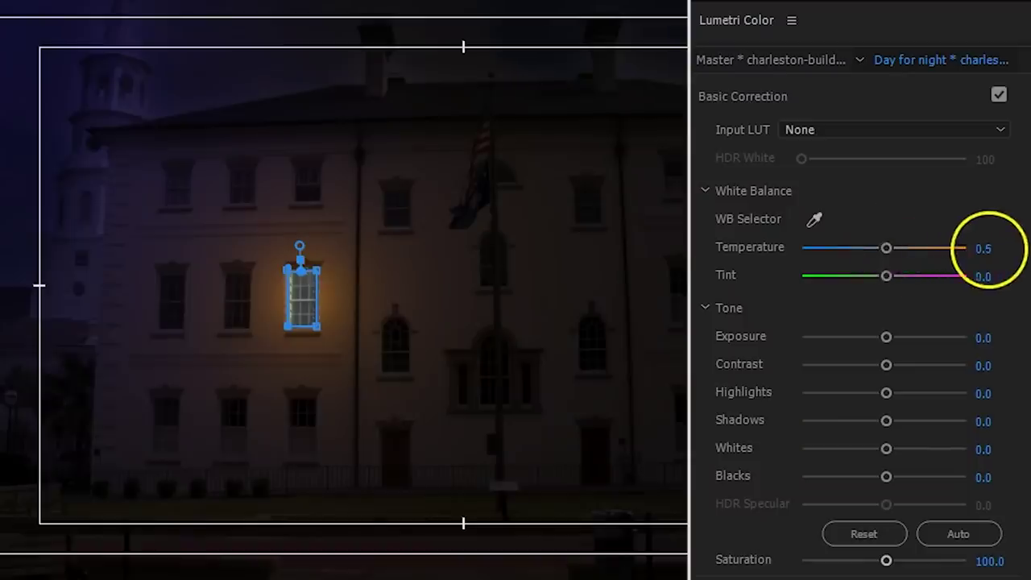
Set the masked window's Temperature to 183.9, Exposure to 1.3 and Saturation to 84.1.
left_click_drag(985, 249, 1006, 249)
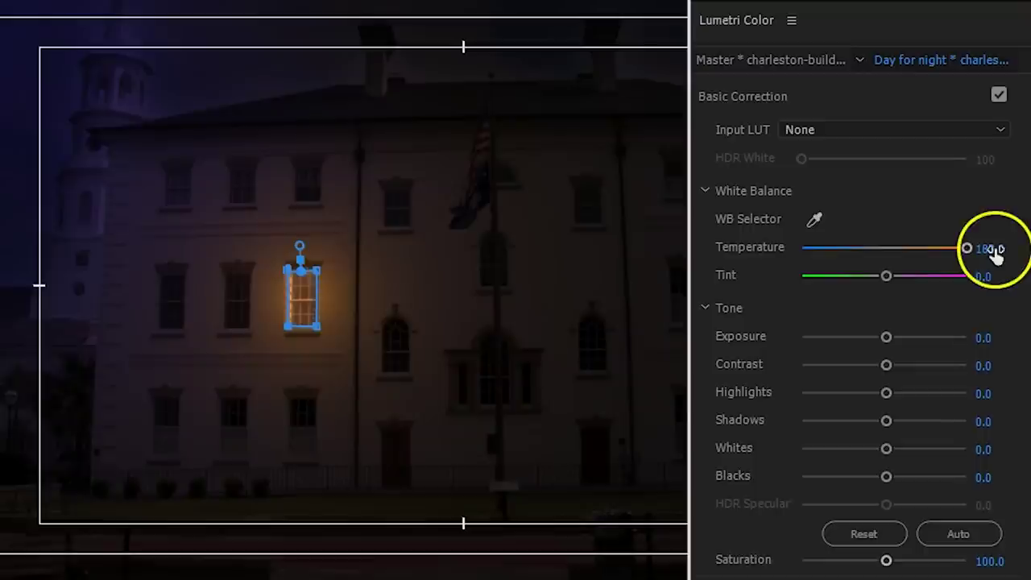
left_click_drag(984, 337, 1019, 339)
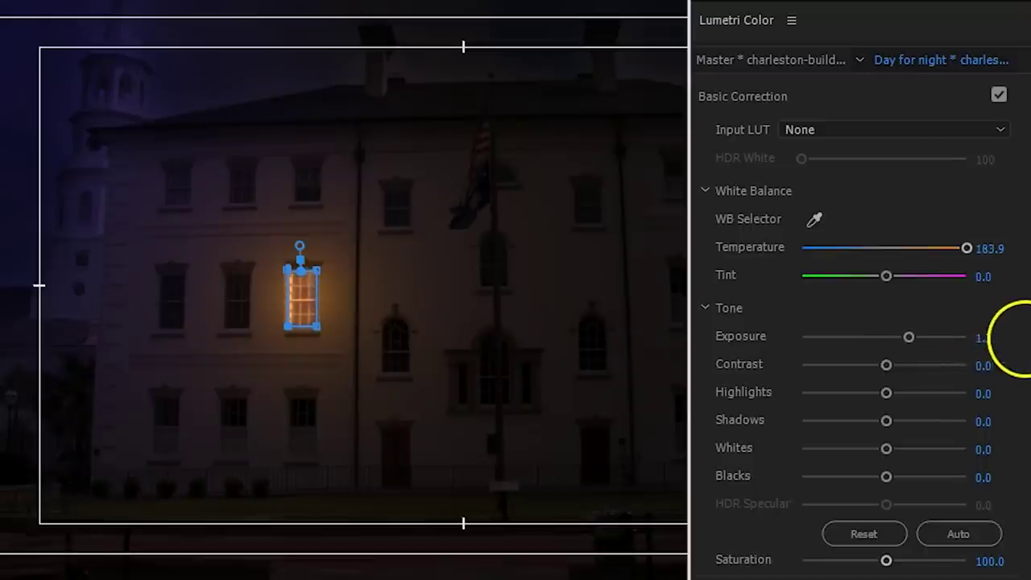
left_click_drag(988, 560, 812, 557)
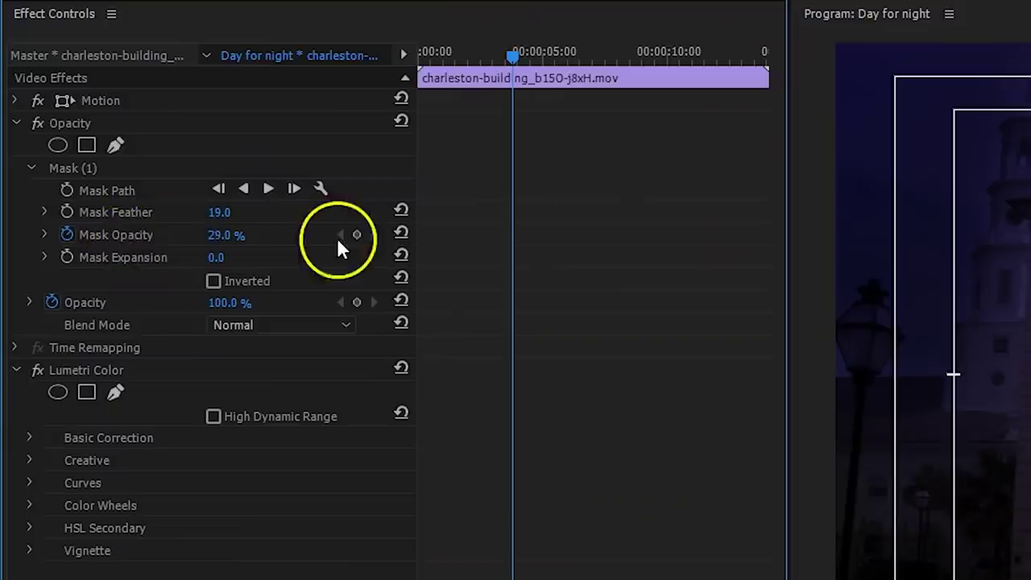
Keyframe Mask Opacity at 29.0% and Light 2 Intensity at 75.5 near 00:00:04.
left_click(356, 234)
left_click_drag(510, 55, 503, 51)
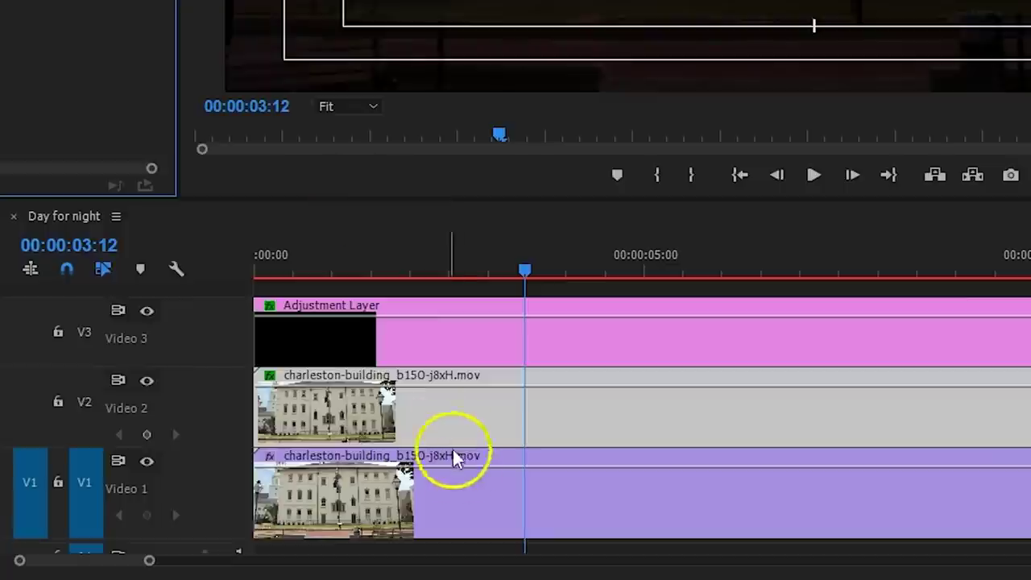
left_click(460, 471)
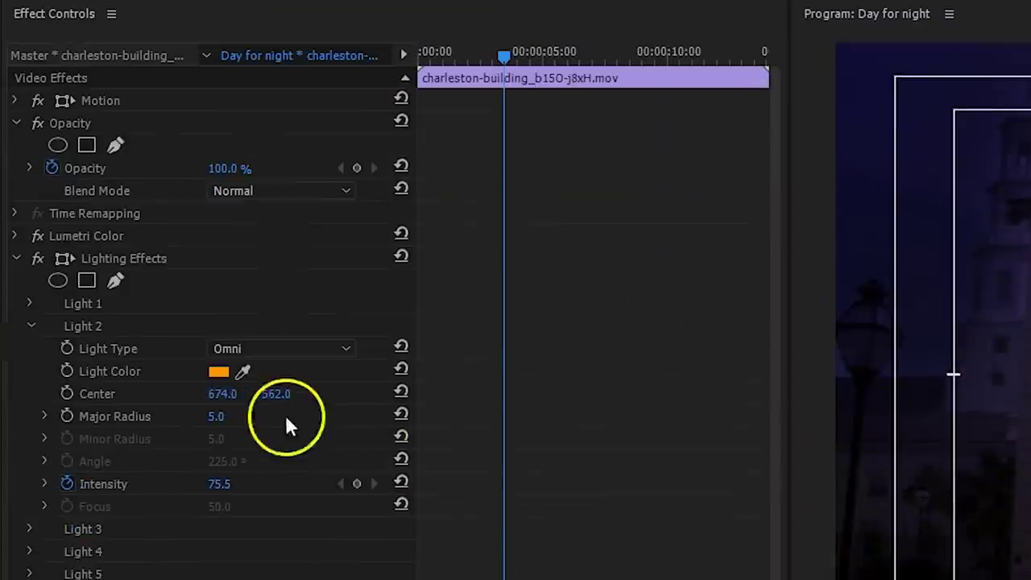
left_click(355, 484)
left_click_drag(508, 488, 512, 488)
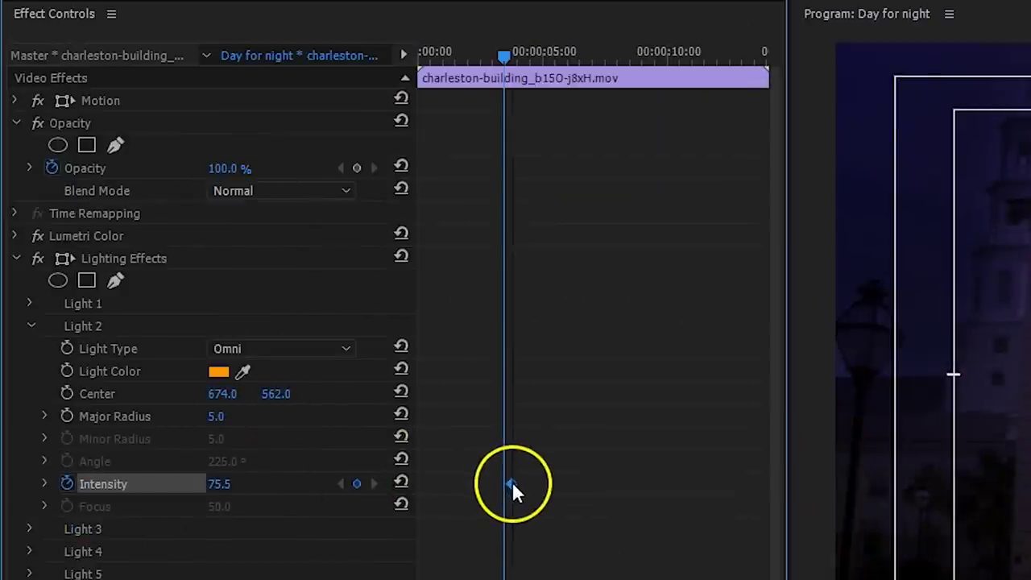